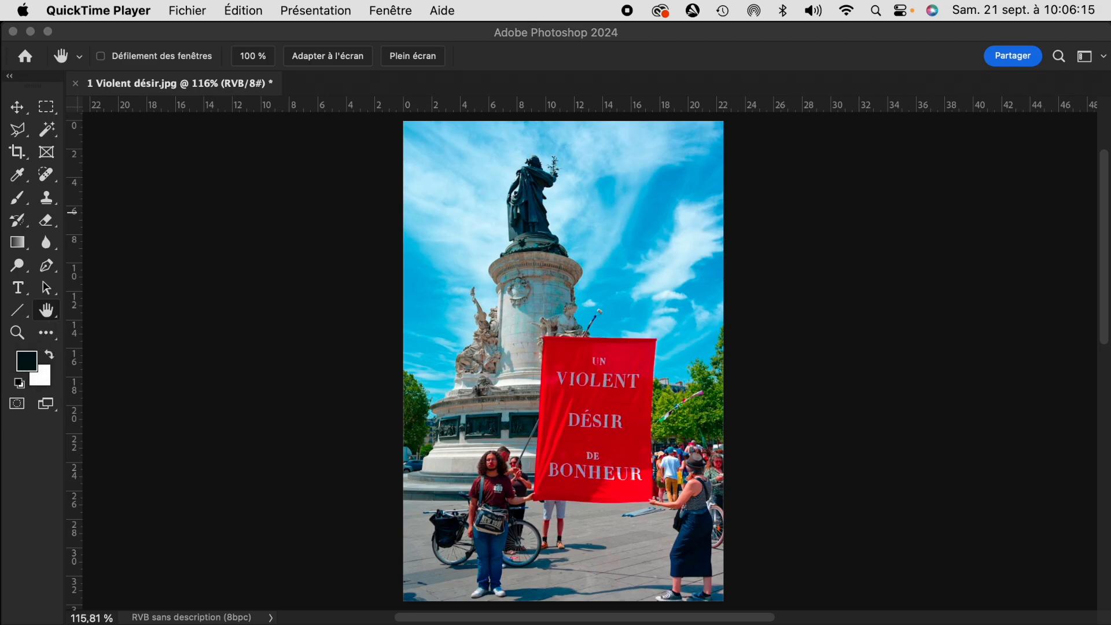
# - In Photoshop, bring the layer list beside the photo and duplicate the Arrière-plan layer
pyautogui.click(638, 40)
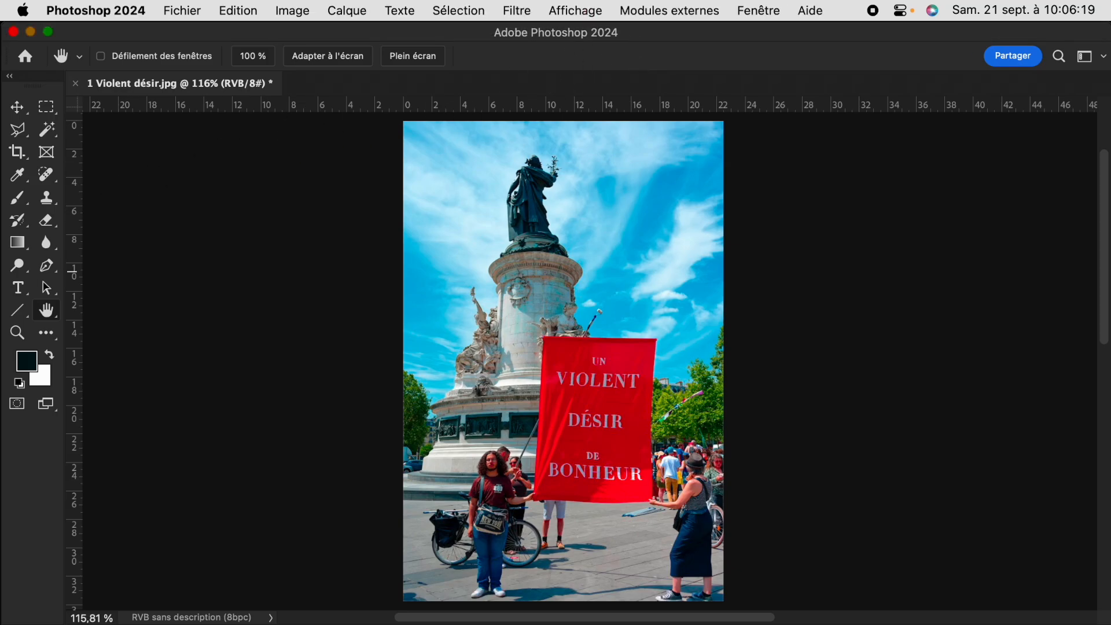
pyautogui.moveTo(0, 196); pyautogui.dragTo(190, 133)
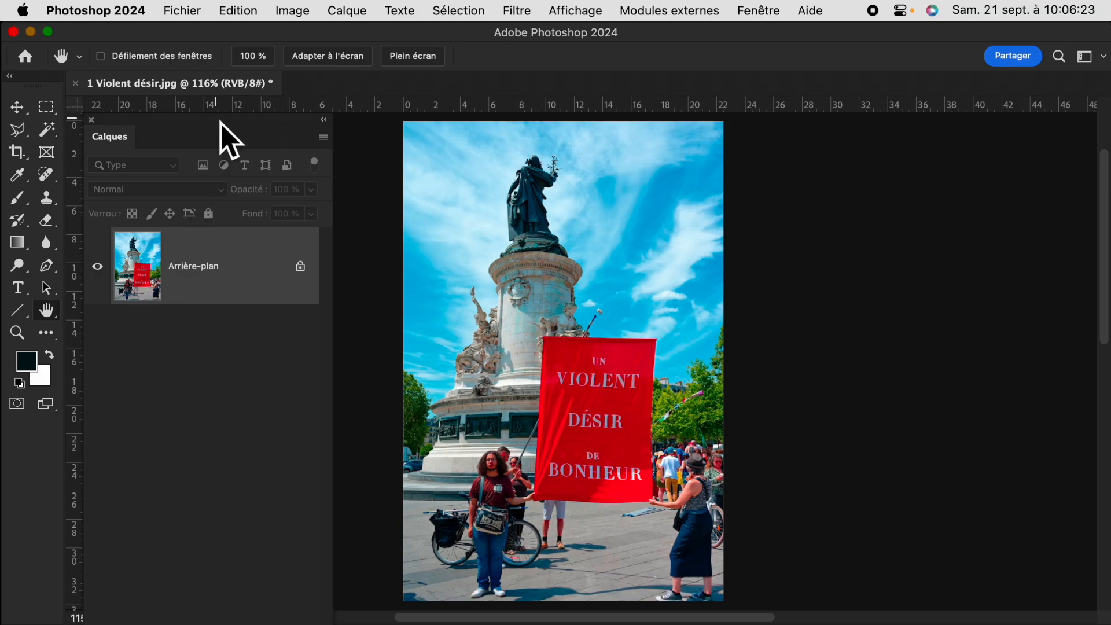
pyautogui.moveTo(232, 139); pyautogui.dragTo(228, 97)
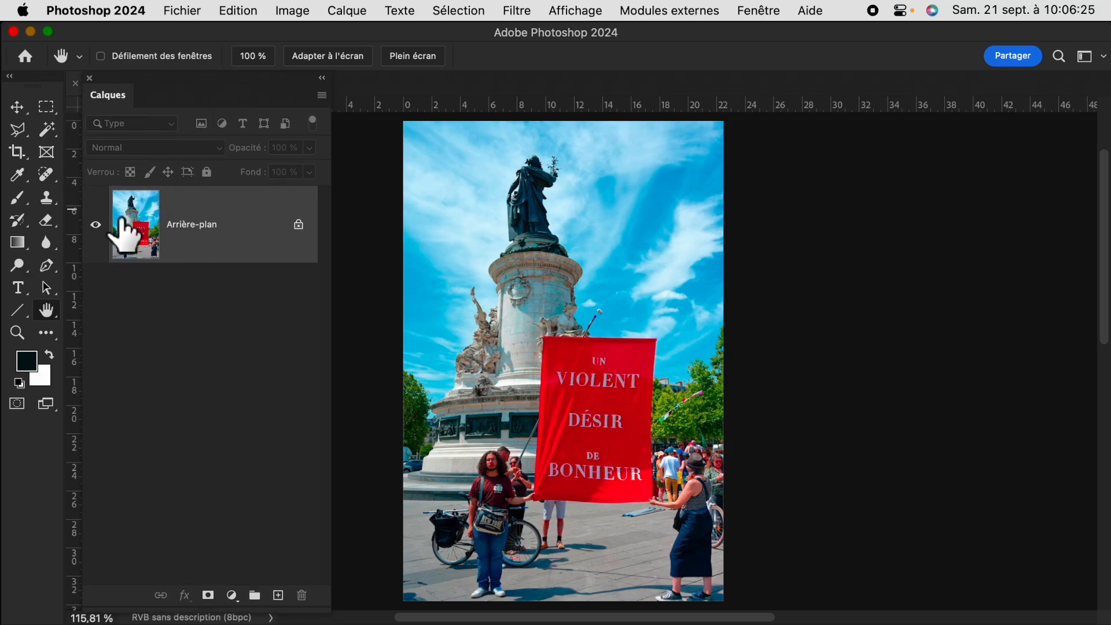
pyautogui.moveTo(143, 243); pyautogui.dragTo(279, 596)
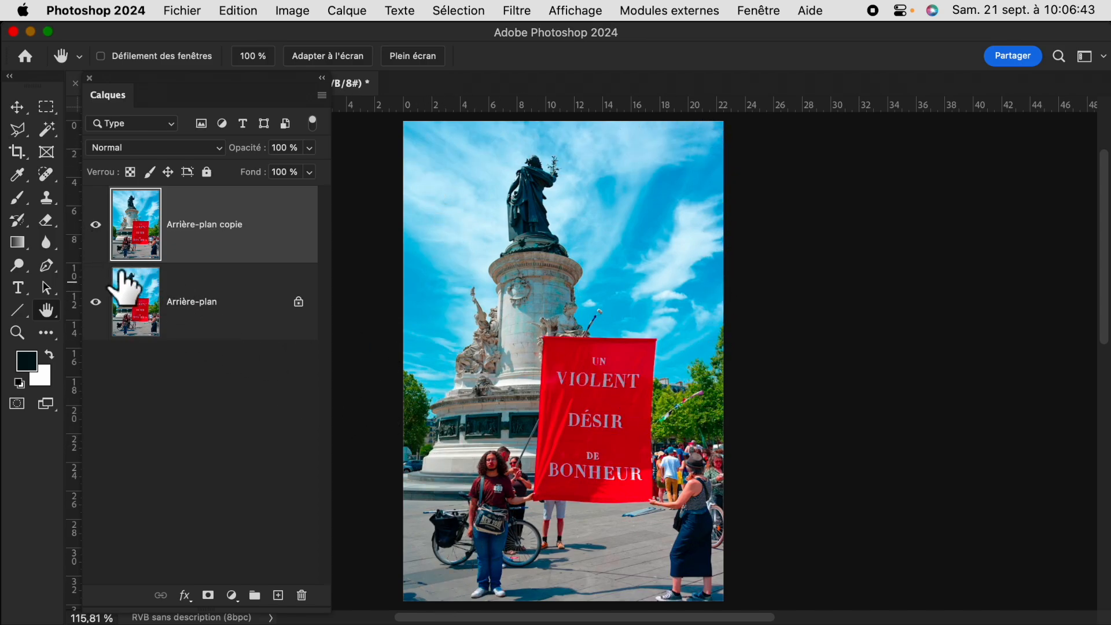
# - Crop the photo slightly tighter at its top and left edges, keeping the original aspect ratio
pyautogui.click(22, 159)
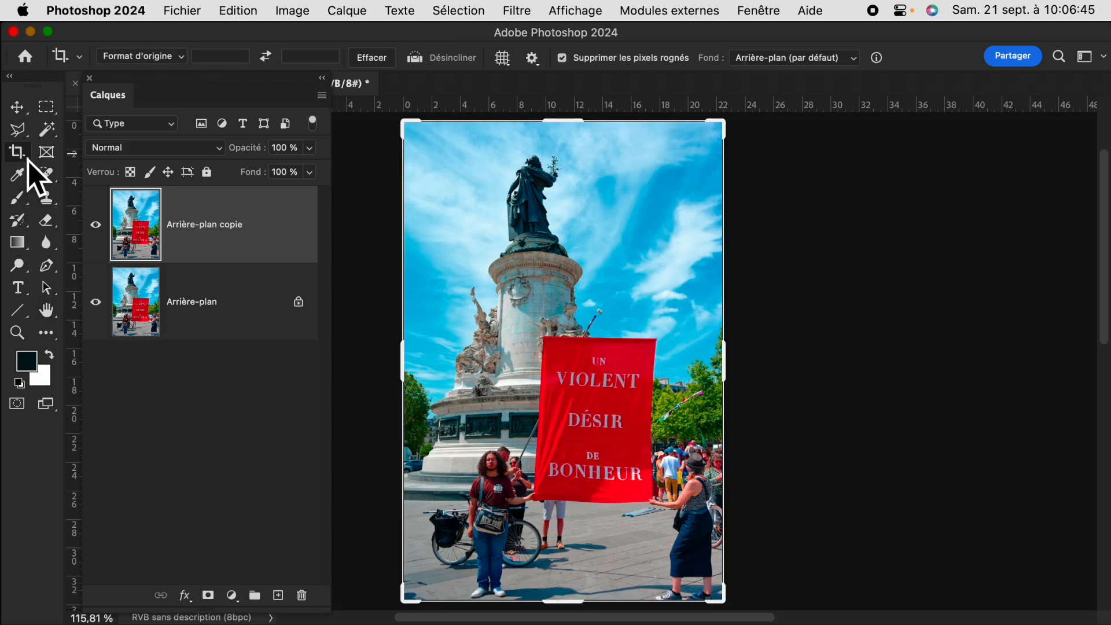
pyautogui.moveTo(403, 121); pyautogui.dragTo(422, 138)
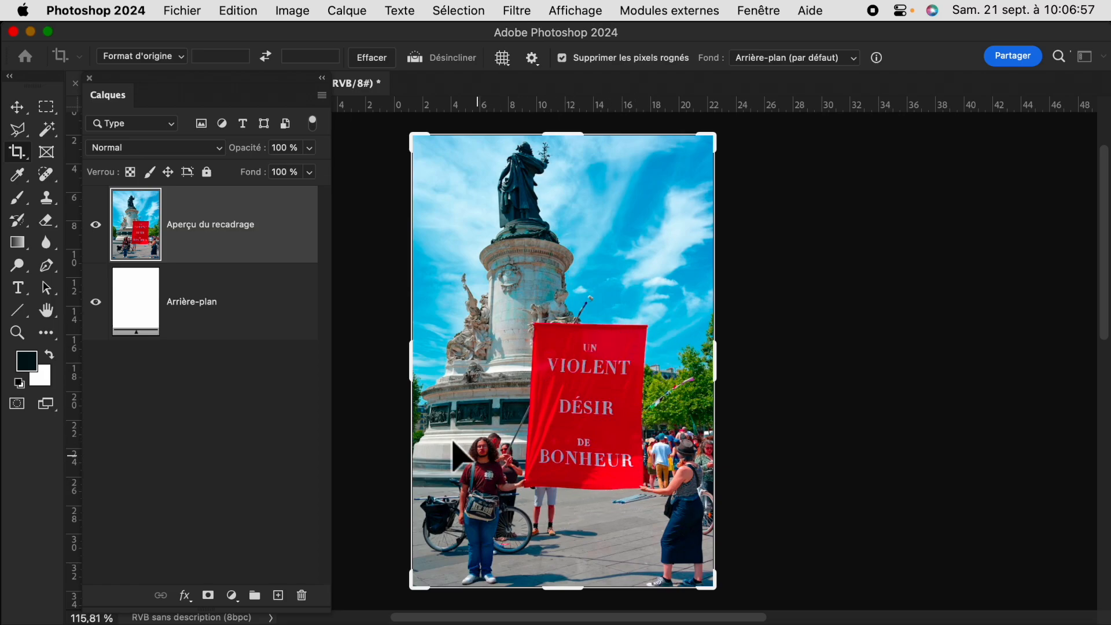
pyautogui.moveTo(413, 372); pyautogui.dragTo(411, 369)
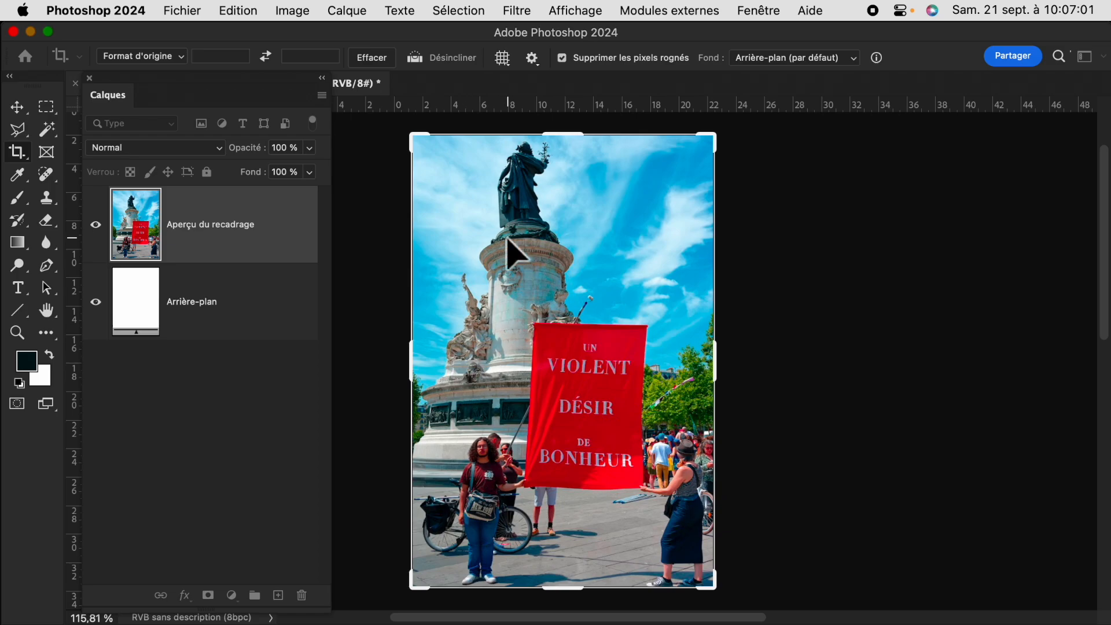
pyautogui.press('Return')
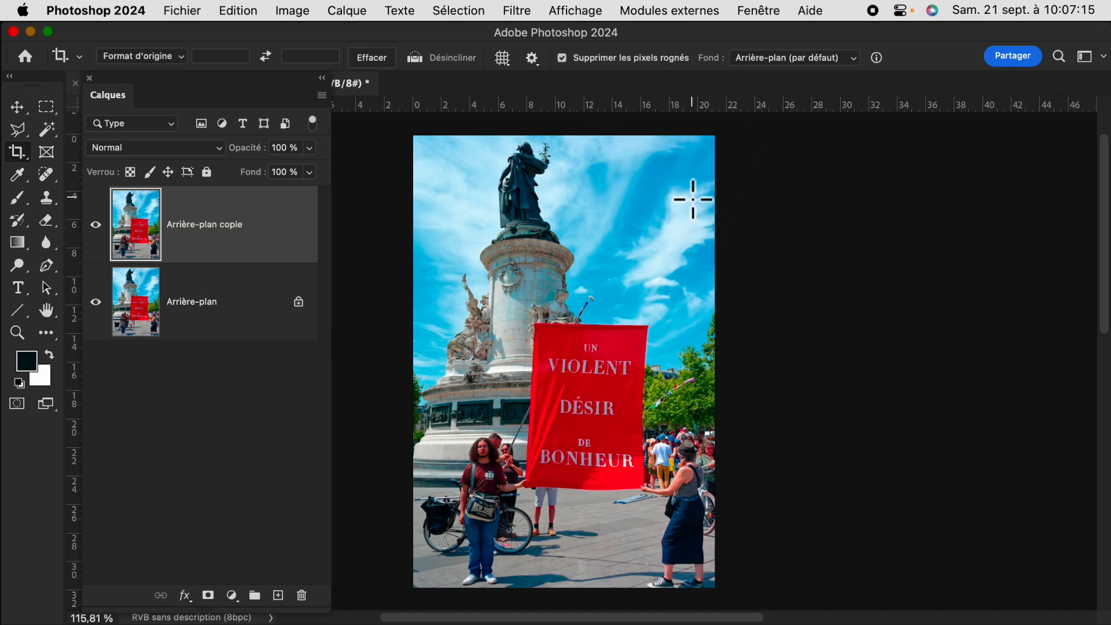
# - Open the Camera Raw filter on the Arrière-plan copie layer and set the vignette to -100
pyautogui.scroll(-1, 510, 151)
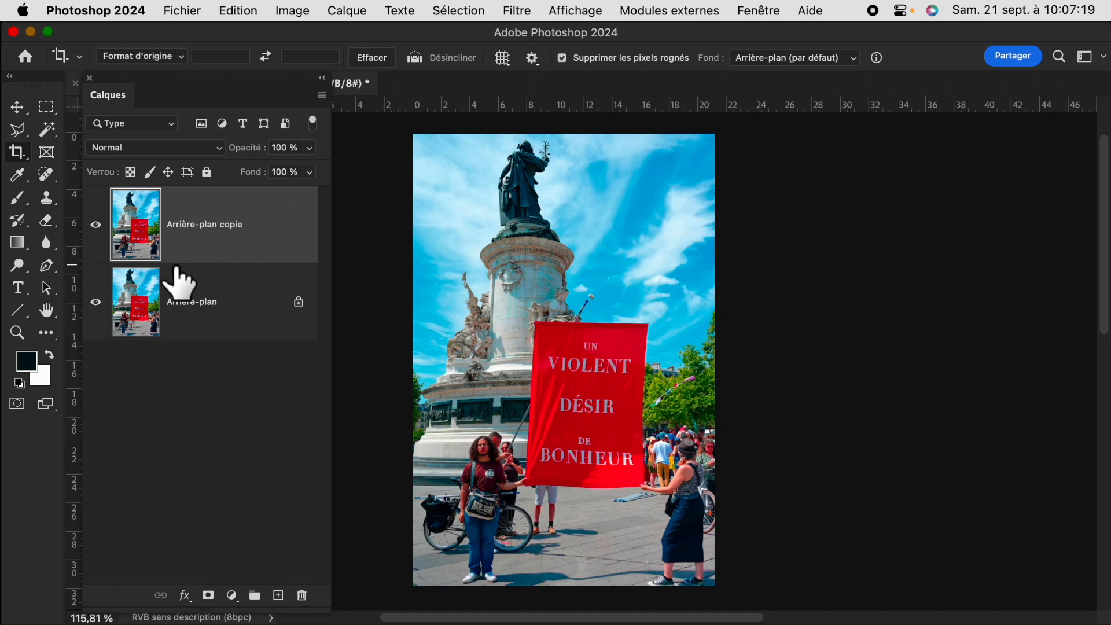
pyautogui.scroll(-2, 531, 304)
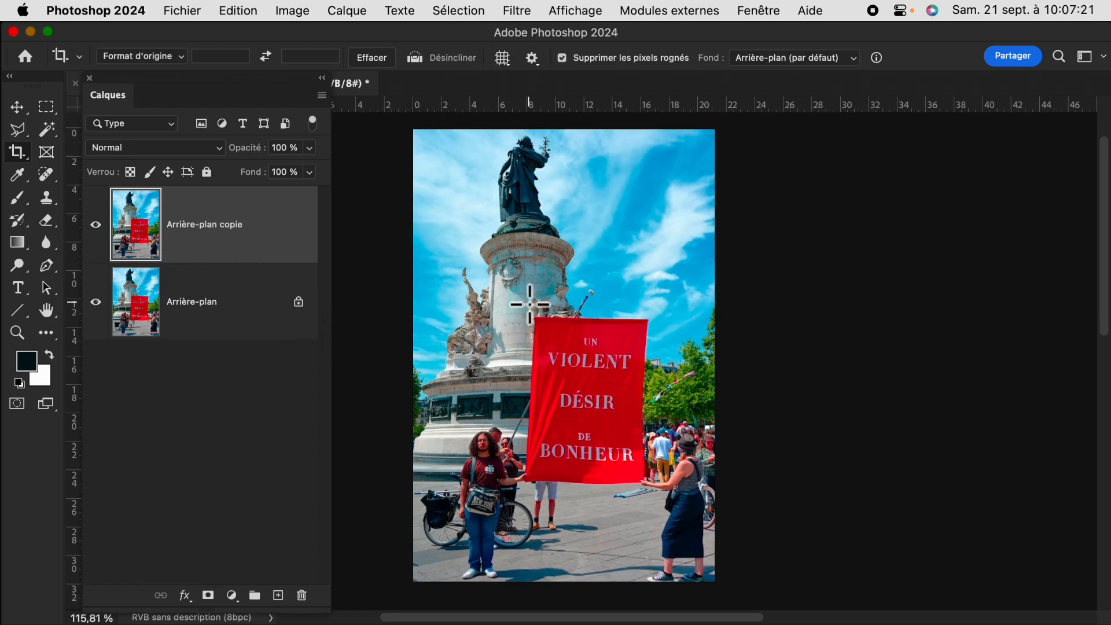
pyautogui.click(527, 11)
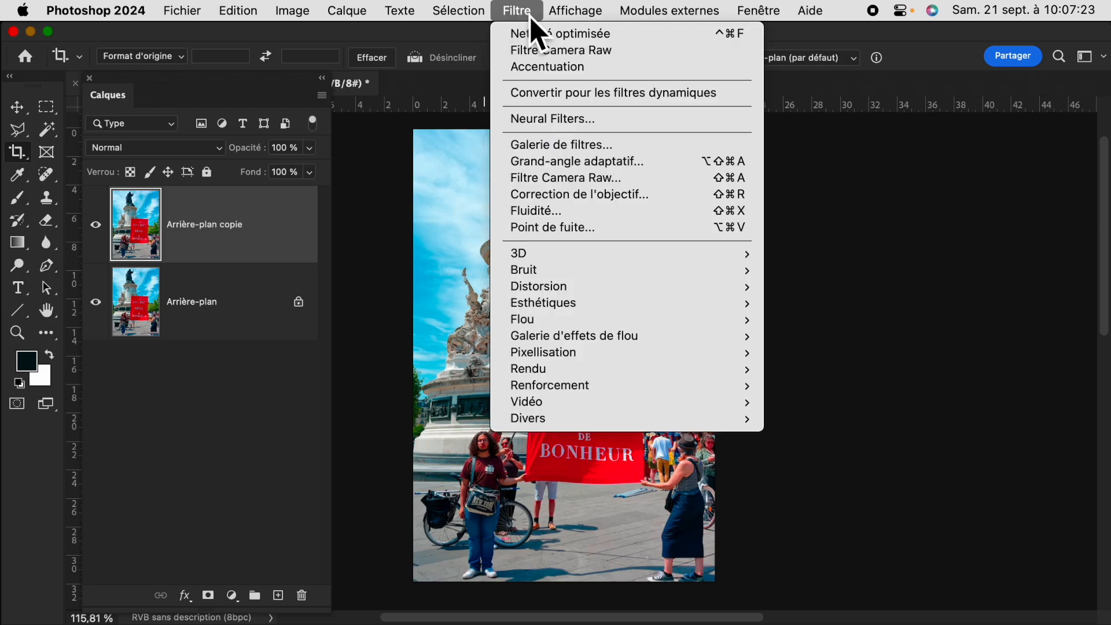
pyautogui.click(575, 179)
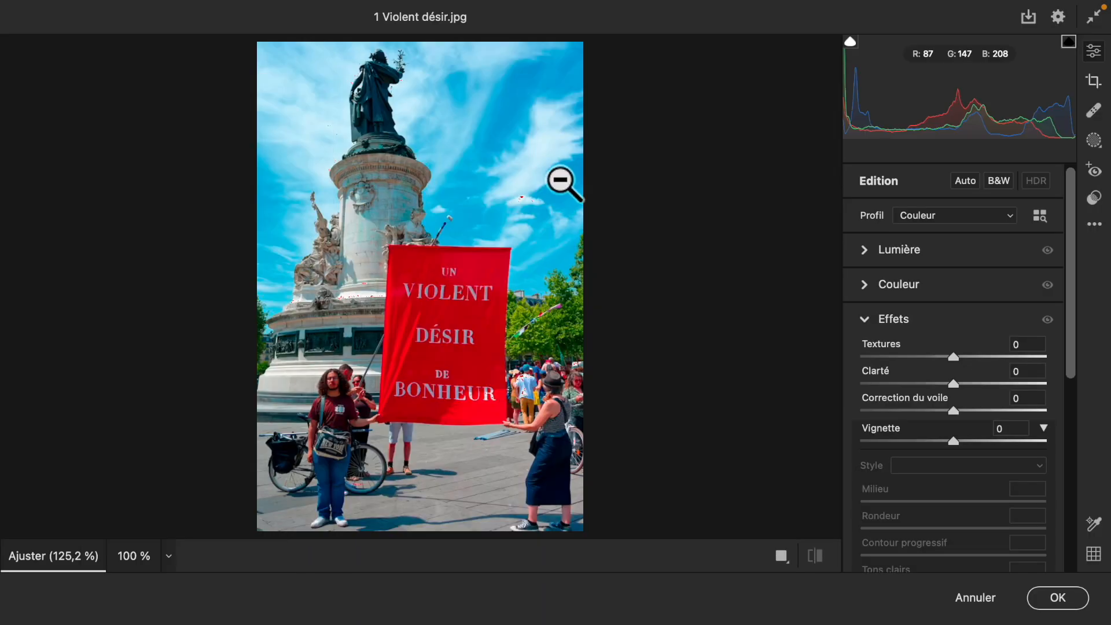
pyautogui.scroll(-1, 960, 376)
pyautogui.scroll(1, 920, 371)
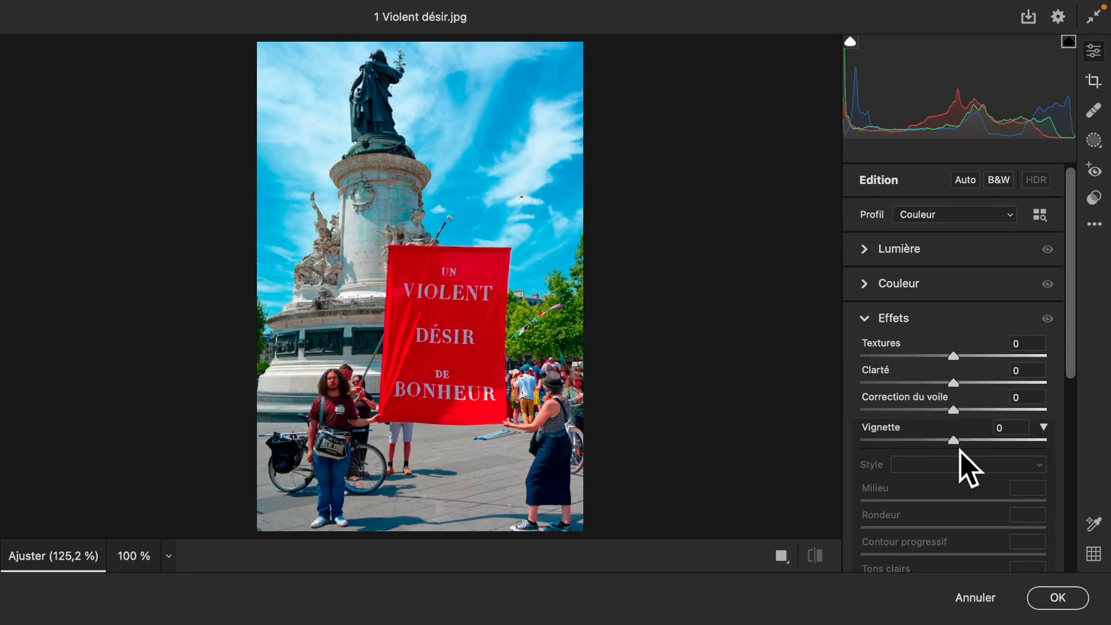
pyautogui.moveTo(959, 448); pyautogui.dragTo(882, 453)
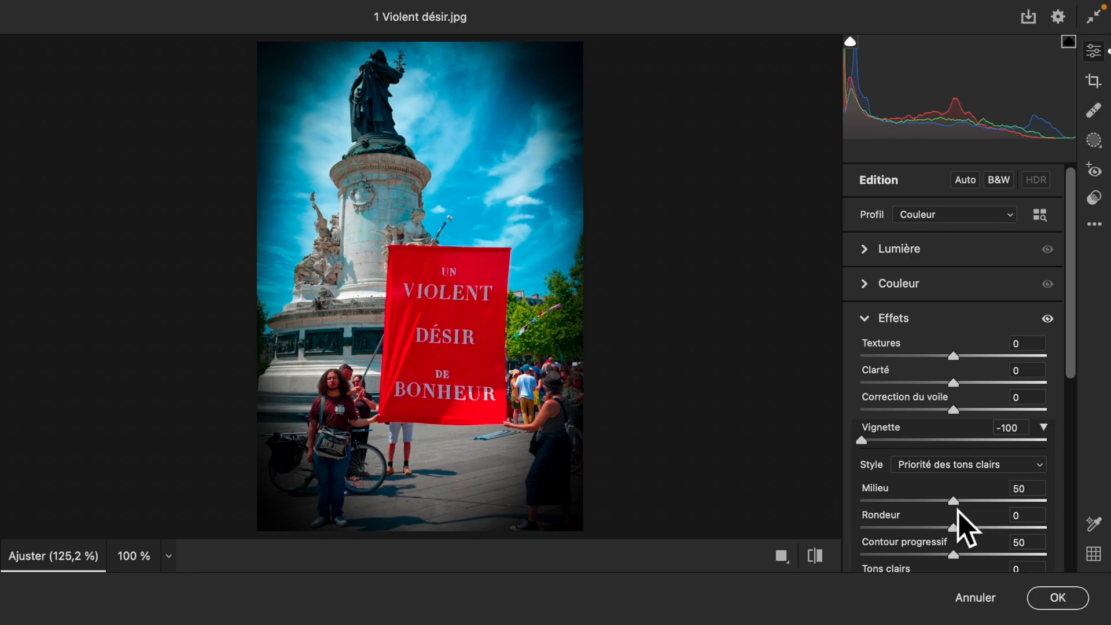
# - Shape the vignette with a midpoint (Milieu) of 45, roundness (Rondeur) of +7 and feather (Contour progressif) of 81
pyautogui.moveTo(956, 505); pyautogui.dragTo(957, 528)
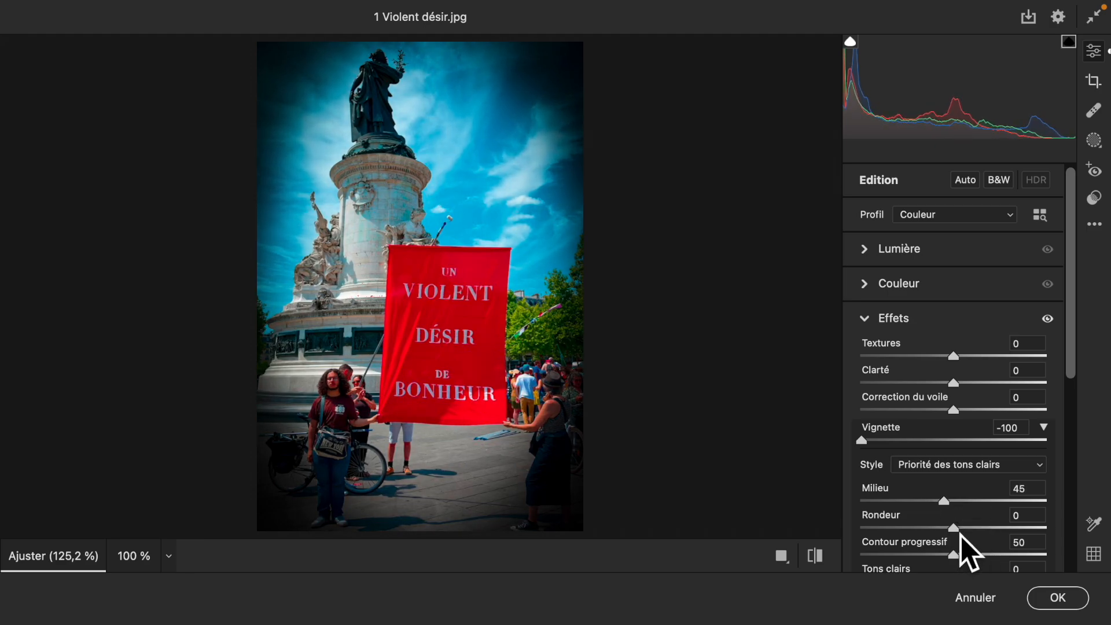
pyautogui.moveTo(963, 529)
pyautogui.mouseDown()
pyautogui.moveTo(1023, 530)
pyautogui.moveTo(924, 530)
pyautogui.moveTo(976, 532)
pyautogui.mouseUp()
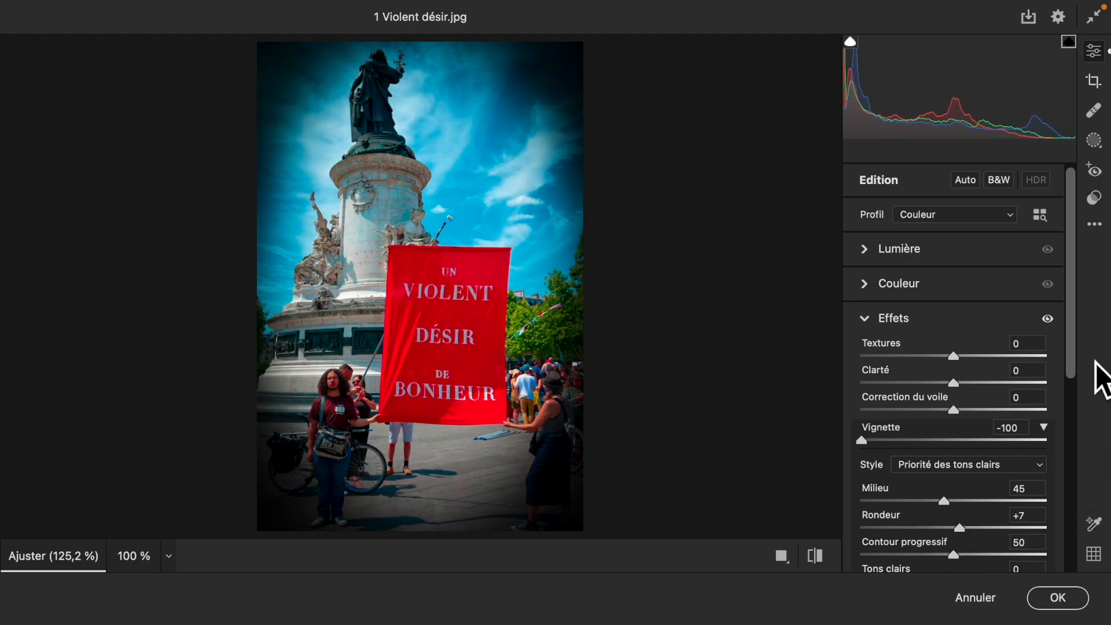
pyautogui.scroll(-3, 1079, 419)
pyautogui.moveTo(956, 476); pyautogui.dragTo(1017, 480)
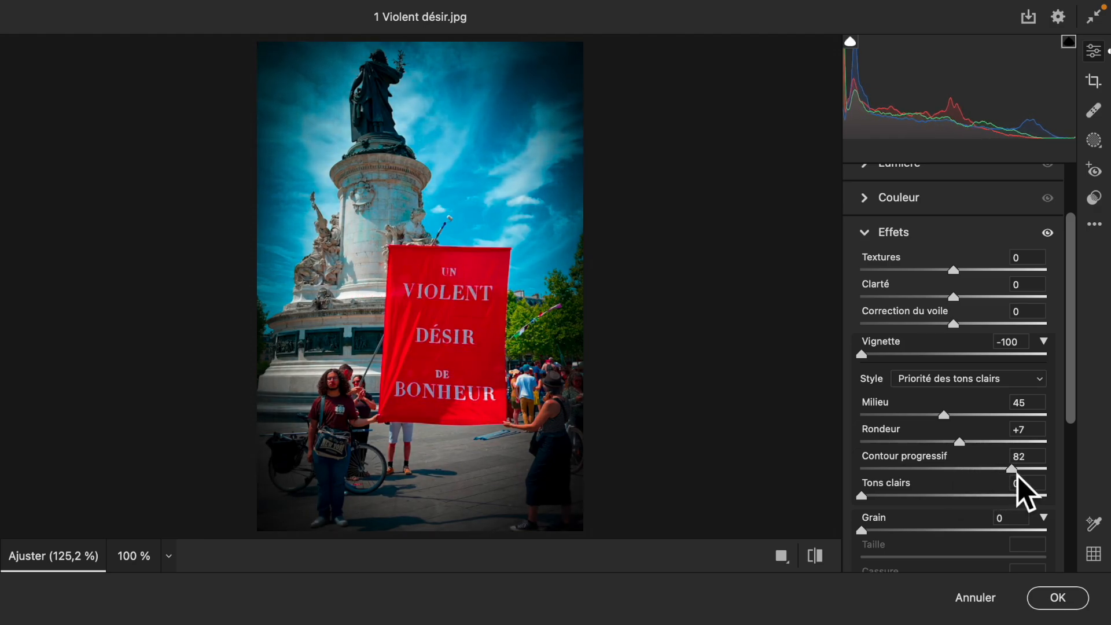
pyautogui.moveTo(1017, 475); pyautogui.dragTo(1016, 475)
# - Soften the vignette to -60 while comparing before and after views, and apply the Camera Raw filter
pyautogui.moveTo(870, 362); pyautogui.dragTo(898, 363)
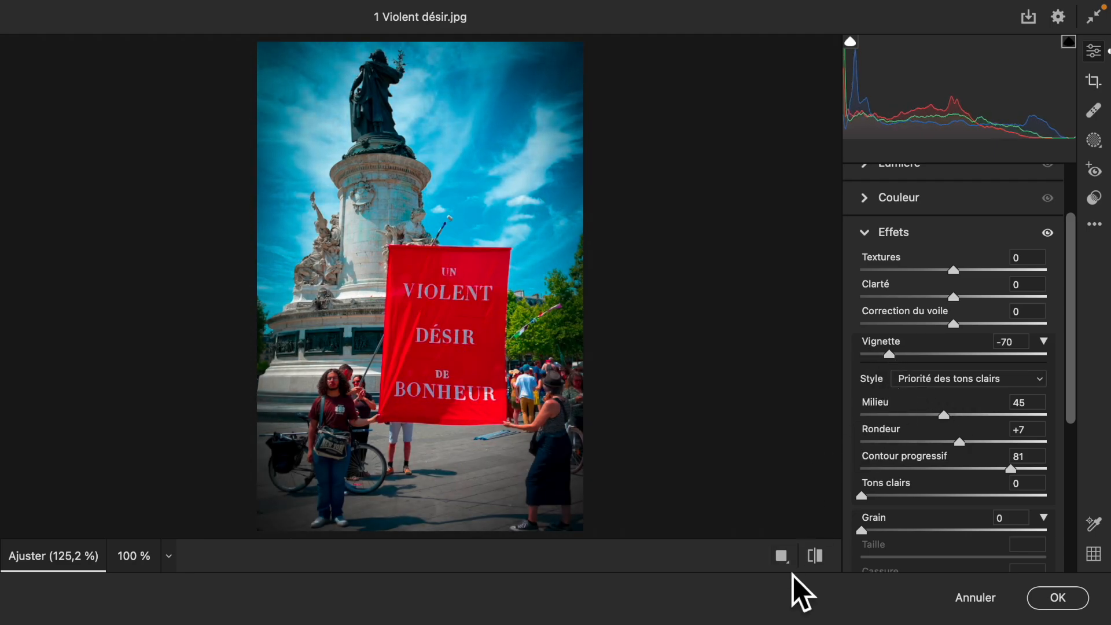
pyautogui.click(822, 561)
pyautogui.click(822, 561)
pyautogui.click(823, 561)
pyautogui.click(823, 563)
pyautogui.click(824, 562)
pyautogui.click(824, 561)
pyautogui.moveTo(897, 360); pyautogui.dragTo(907, 359)
pyautogui.click(822, 564)
pyautogui.click(823, 563)
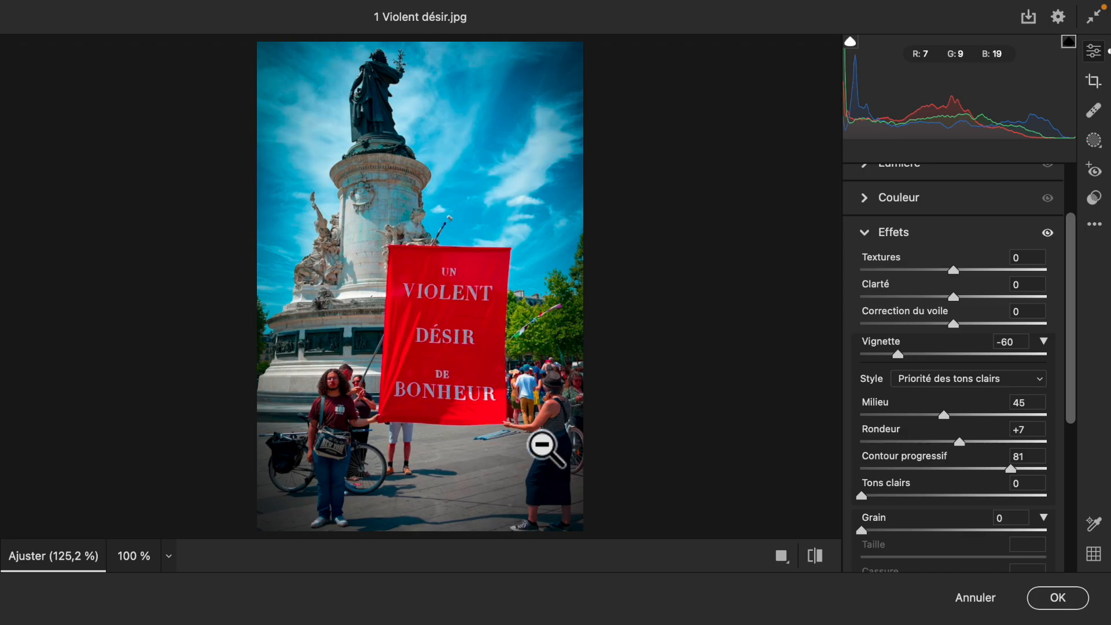
pyautogui.click(1059, 599)
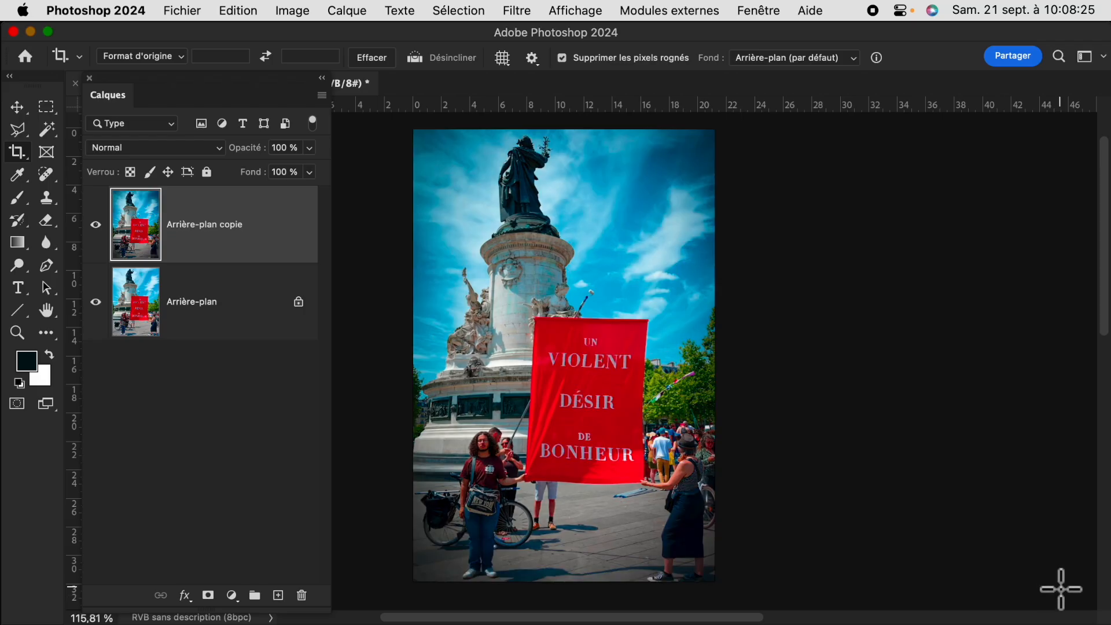
# - Toggle the visibility of the Arrière-plan copie layer to compare the photo with and without the vignette
pyautogui.click(96, 225)
pyautogui.click(97, 226)
pyautogui.click(97, 226)
pyautogui.click(97, 225)
pyautogui.click(97, 226)
pyautogui.click(97, 226)
pyautogui.click(97, 226)
pyautogui.click(97, 226)
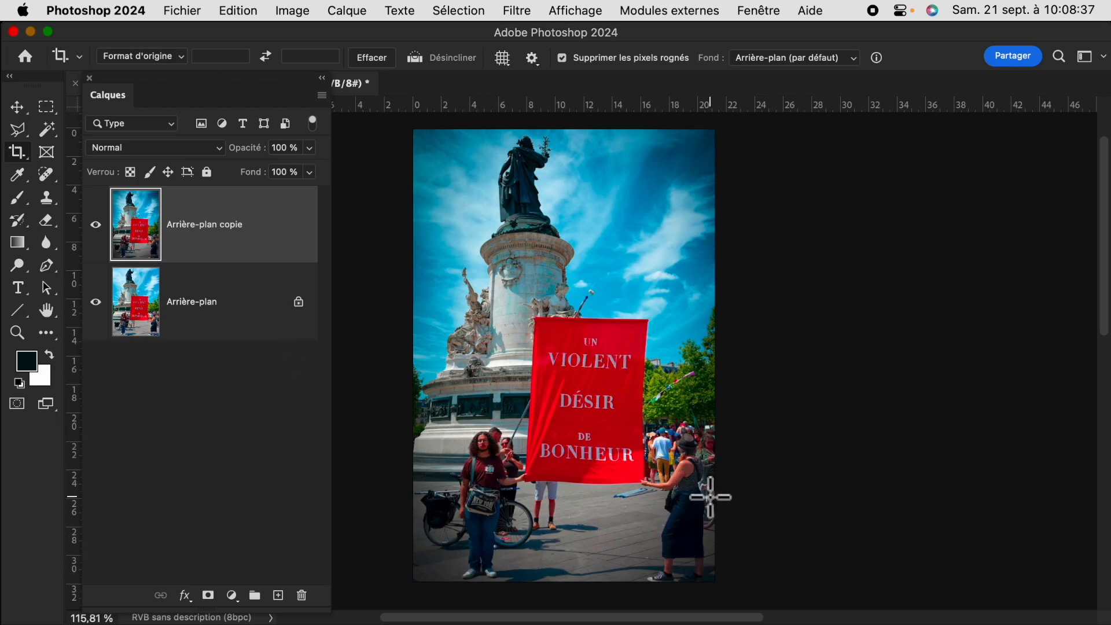
# - Add a layer mask to Arrière-plan copie and paint black at 100% opacity over the people and pavement in the photo's lower part
pyautogui.press('super+plus')
pyautogui.moveTo(640, 476); pyautogui.dragTo(633, 278)
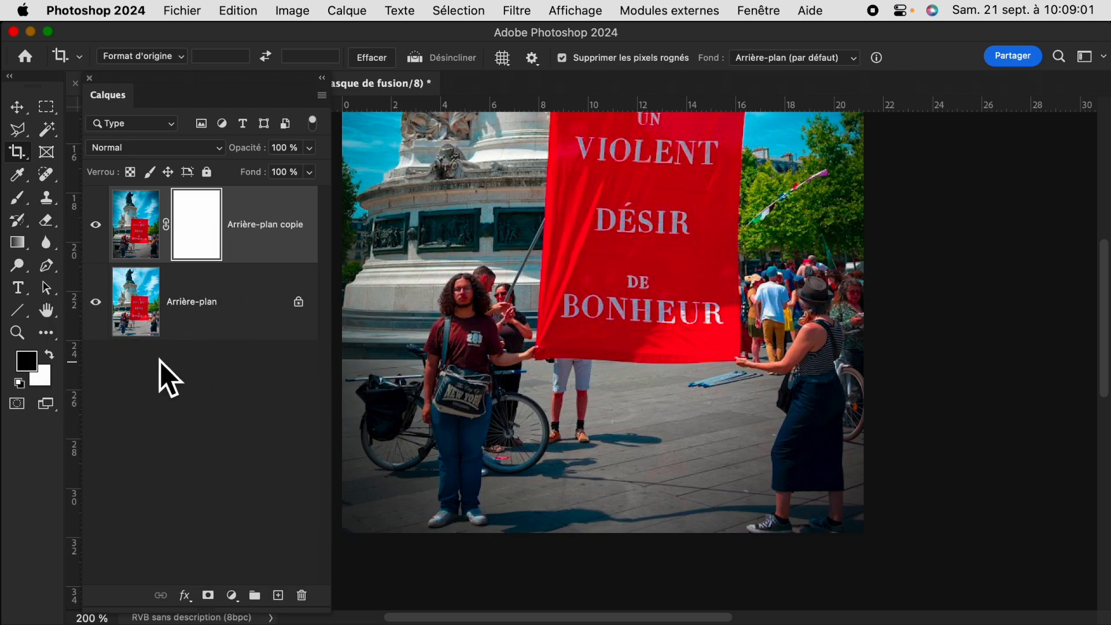
pyautogui.click(23, 204)
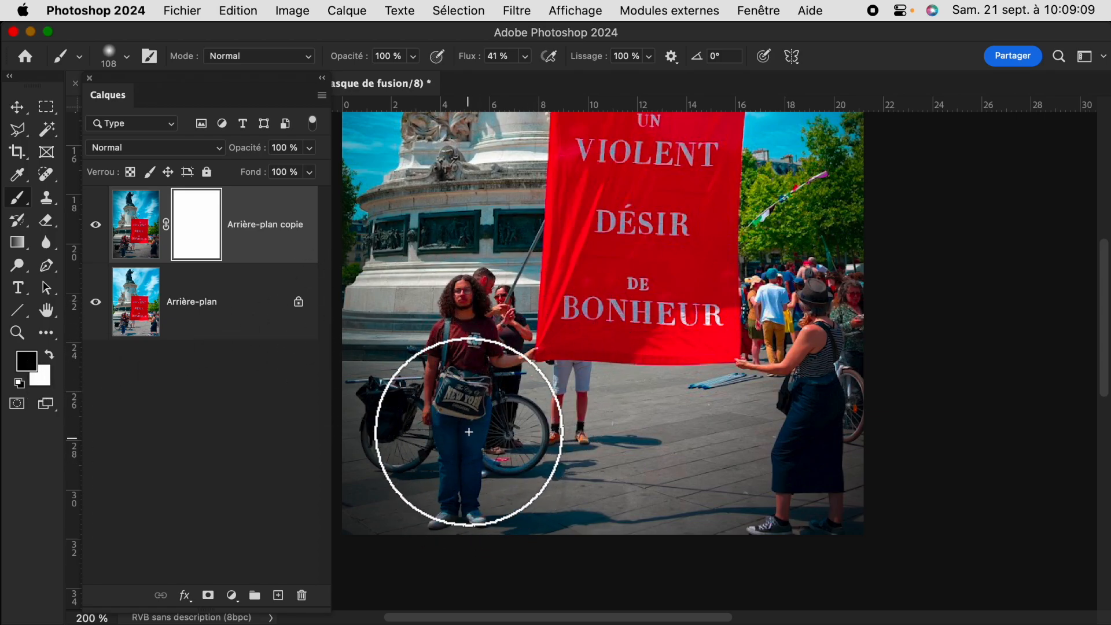
pyautogui.click(416, 58)
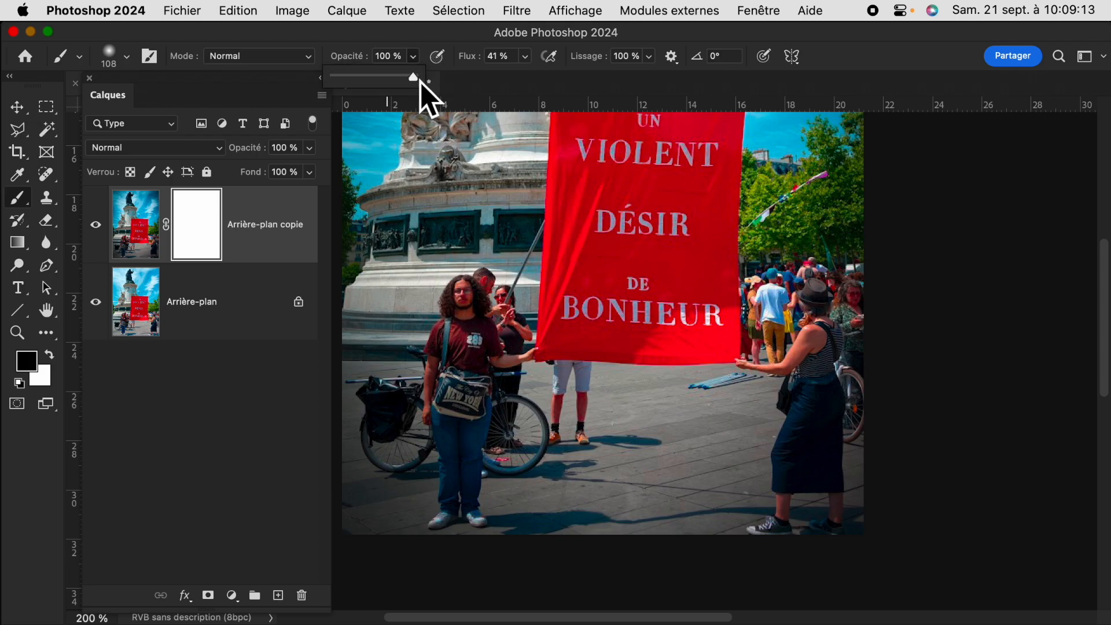
pyautogui.moveTo(379, 83); pyautogui.dragTo(437, 85)
pyautogui.click(433, 460)
pyautogui.moveTo(405, 477)
pyautogui.mouseDown()
pyautogui.moveTo(342, 493)
pyautogui.moveTo(347, 335)
pyautogui.moveTo(402, 315)
pyautogui.moveTo(452, 351)
pyautogui.mouseUp()
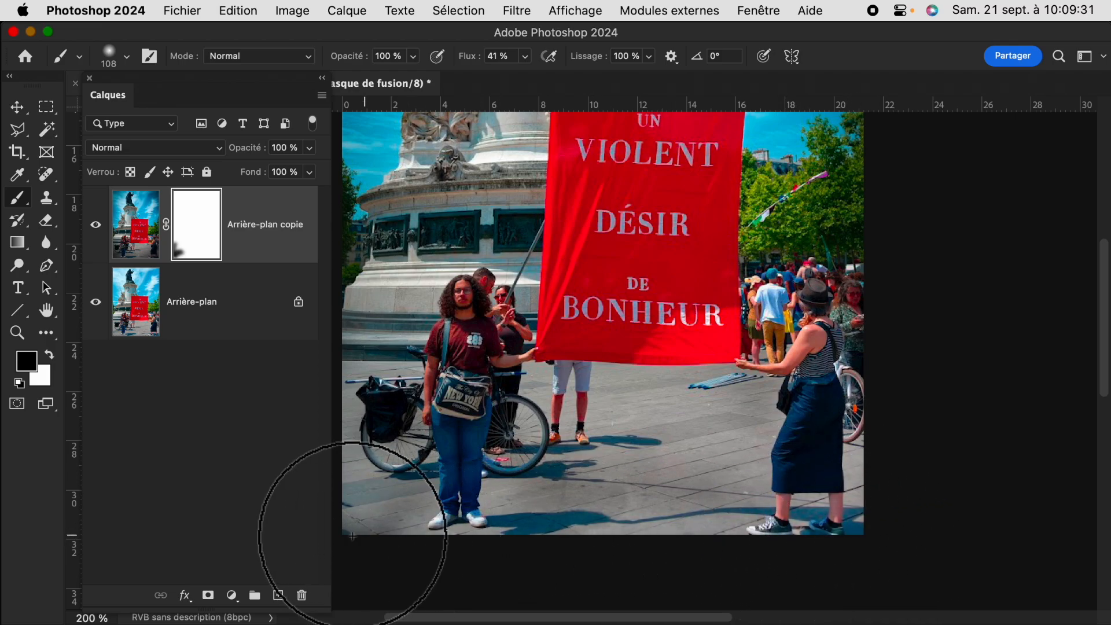
# - View the whole photo and toggle the masked layer's visibility to check the brightened foreground against the original
pyautogui.click(97, 223)
pyautogui.click(97, 223)
pyautogui.press('super+0')
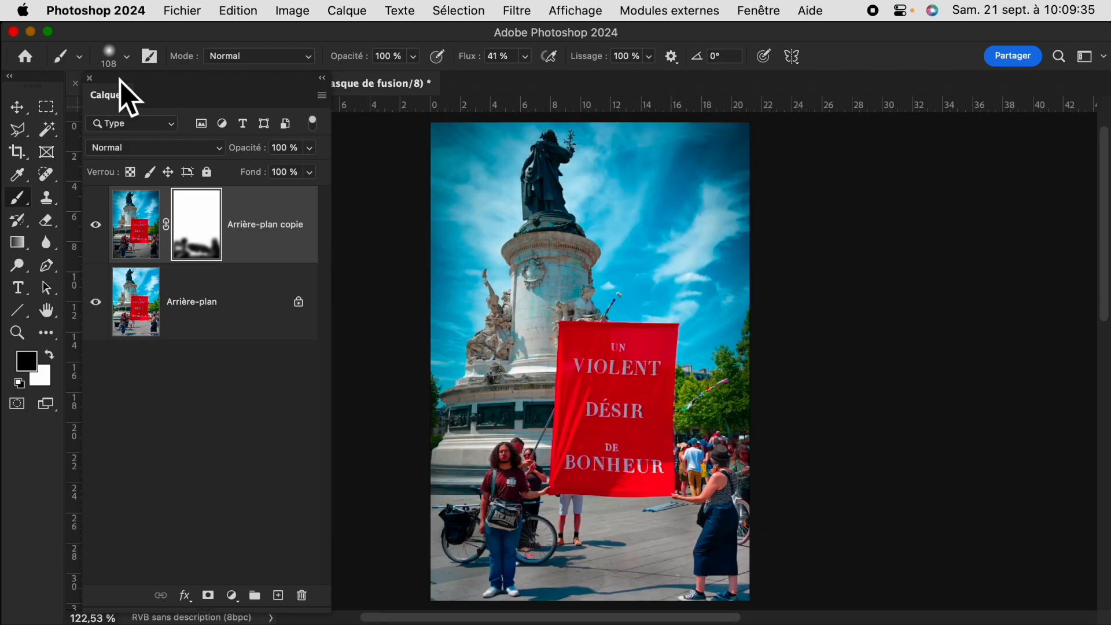
pyautogui.click(96, 226)
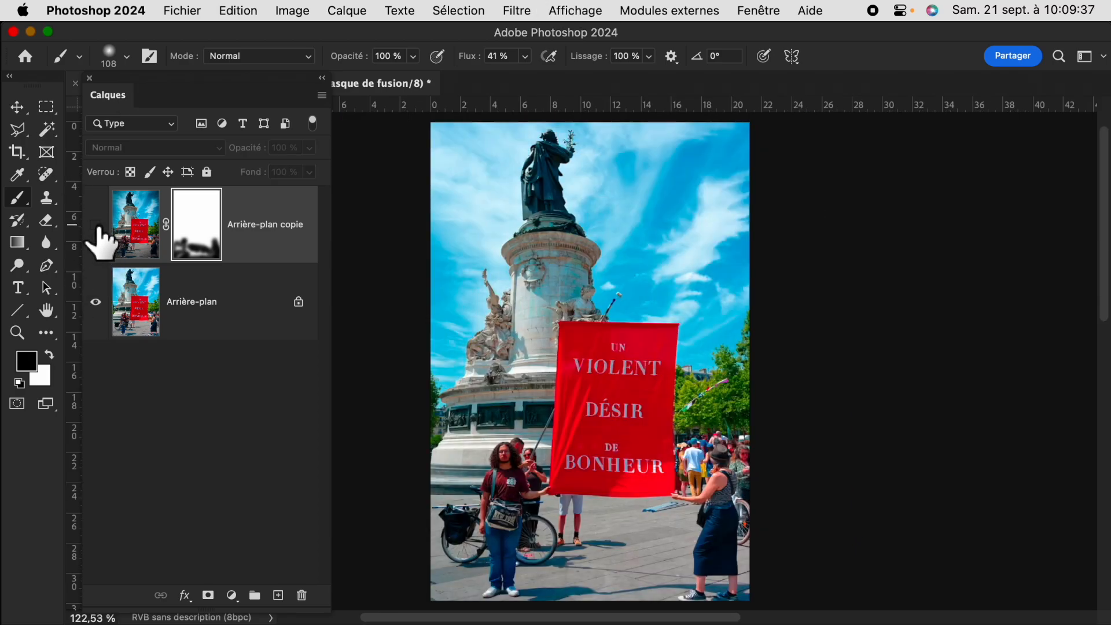
pyautogui.click(96, 224)
pyautogui.click(96, 224)
pyautogui.click(97, 224)
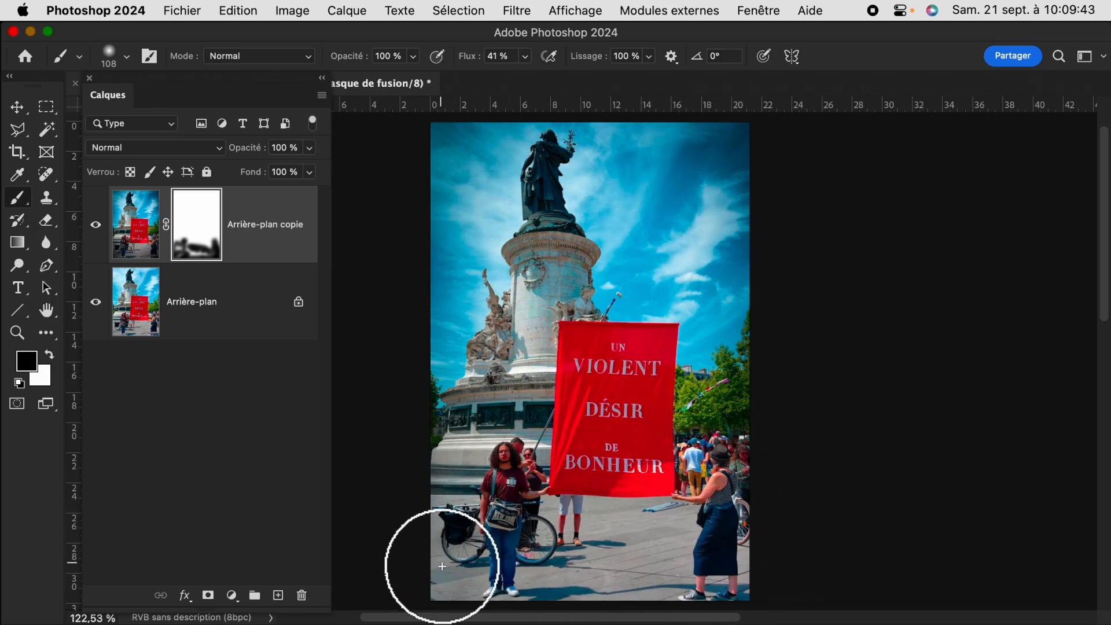
pyautogui.click(96, 226)
pyautogui.click(96, 225)
pyautogui.click(96, 226)
pyautogui.click(96, 225)
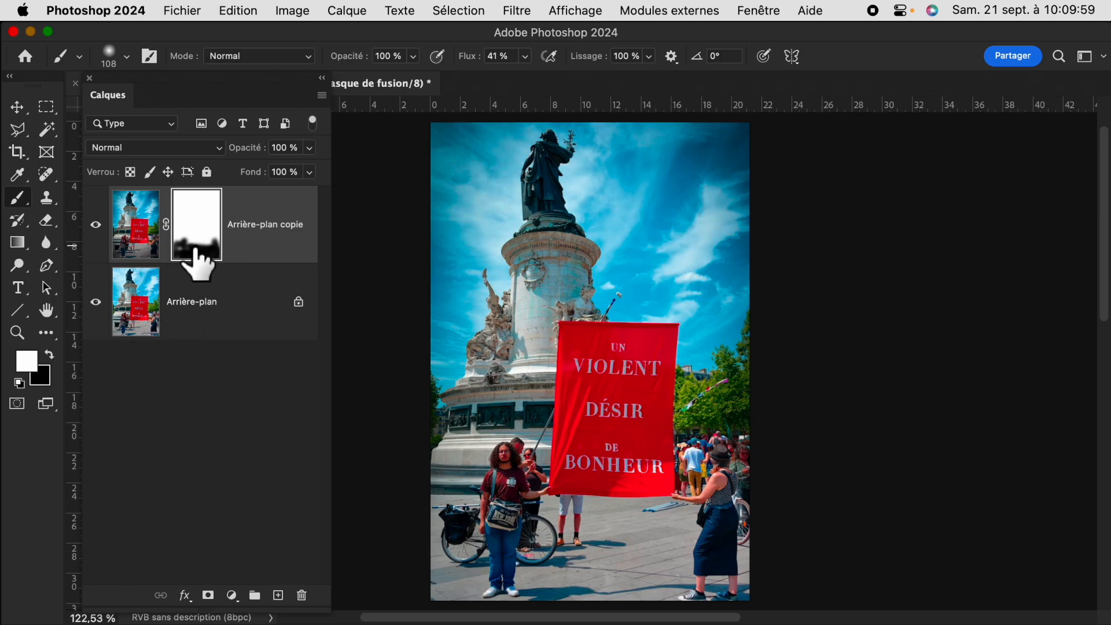
# - Paint white on the layer mask with a 40% opacity brush around the photo's lower edges to partly restore the vignette
pyautogui.click(414, 57)
pyautogui.moveTo(401, 85); pyautogui.dragTo(369, 85)
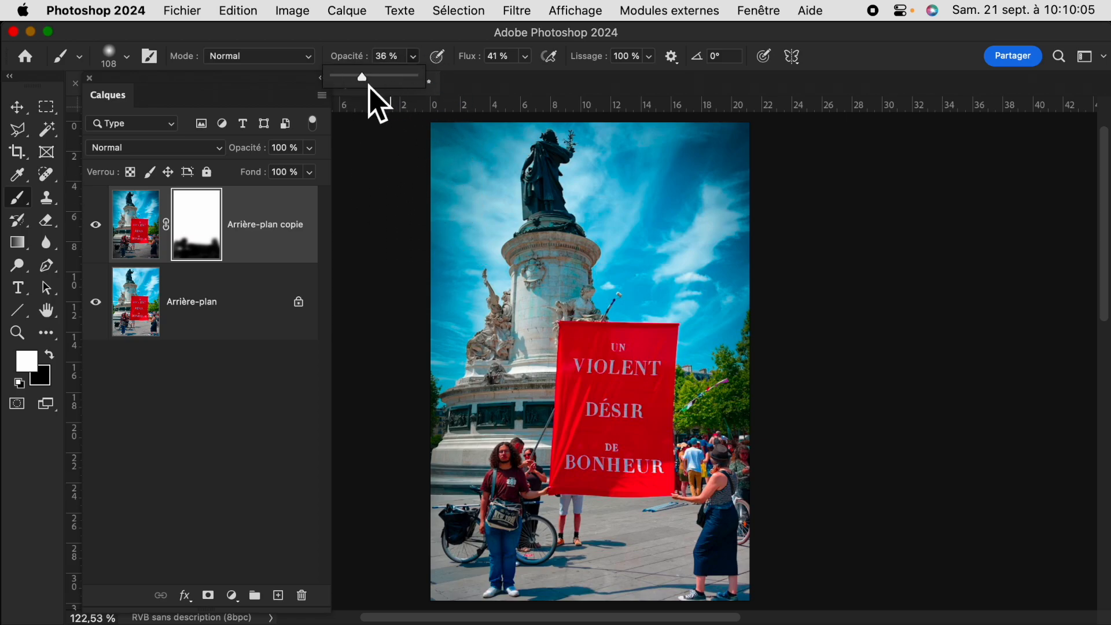
pyautogui.click(467, 579)
pyautogui.moveTo(465, 581)
pyautogui.mouseDown()
pyautogui.moveTo(730, 543)
pyautogui.moveTo(732, 485)
pyautogui.moveTo(745, 586)
pyautogui.moveTo(724, 471)
pyautogui.moveTo(706, 448)
pyautogui.moveTo(699, 491)
pyautogui.moveTo(742, 455)
pyautogui.moveTo(742, 473)
pyautogui.moveTo(709, 474)
pyautogui.moveTo(705, 443)
pyautogui.mouseUp()
pyautogui.moveTo(457, 440)
pyautogui.mouseDown()
pyautogui.moveTo(443, 514)
pyautogui.moveTo(449, 489)
pyautogui.moveTo(524, 501)
pyautogui.moveTo(512, 580)
pyautogui.mouseUp()
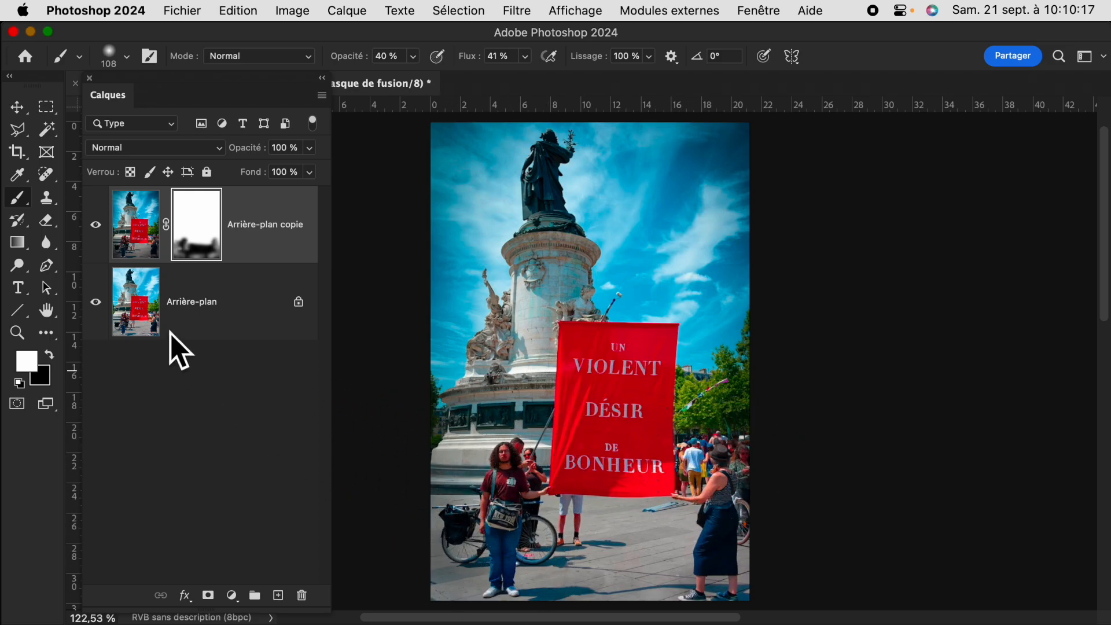
# - Toggle the masked layer's visibility to compare the refined vignette with the original photo
pyautogui.click(96, 224)
pyautogui.click(96, 224)
pyautogui.click(96, 223)
pyautogui.click(96, 224)
pyautogui.click(96, 223)
pyautogui.click(96, 223)
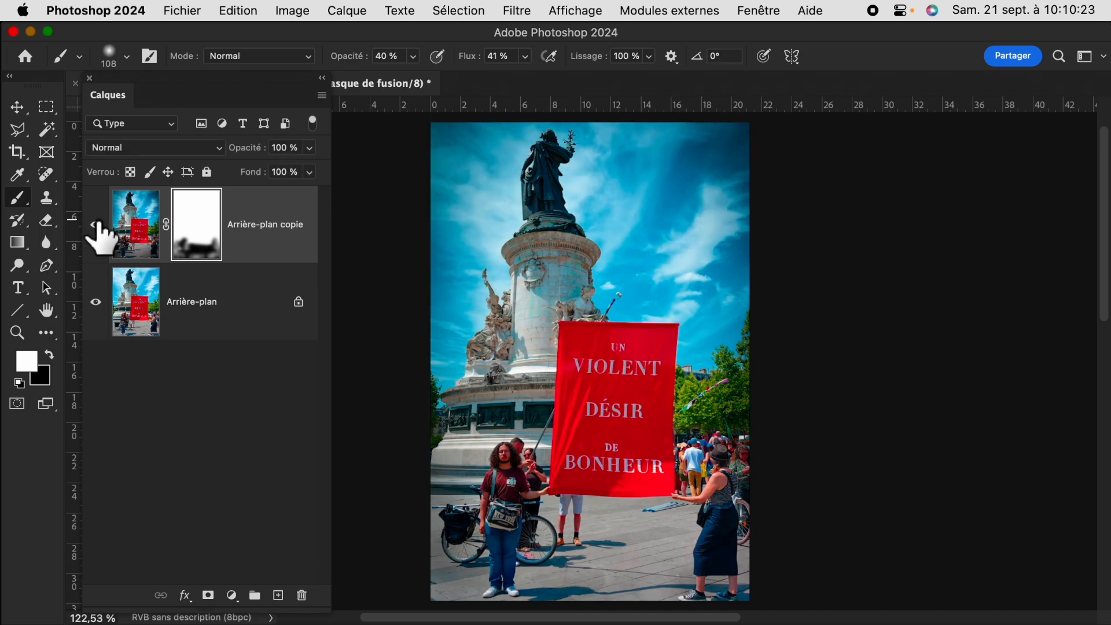